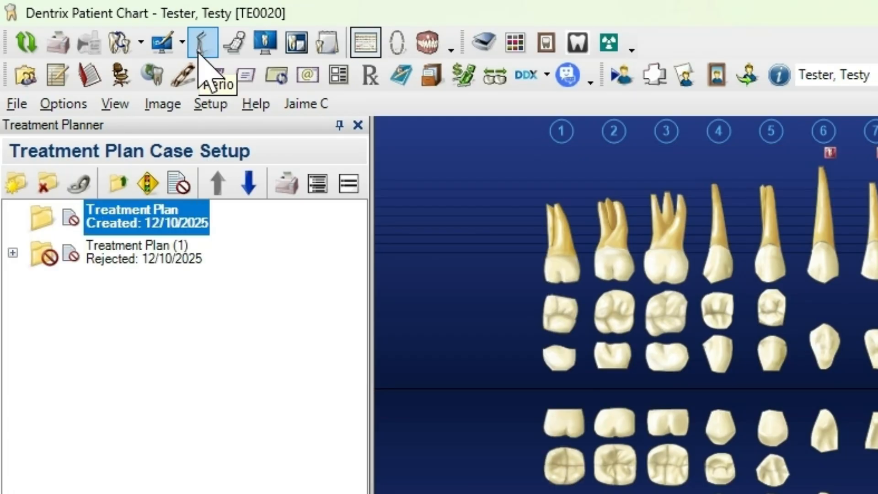
# Open the patient's perio chart and bring up its entry settings
pyautogui.click(200, 49)
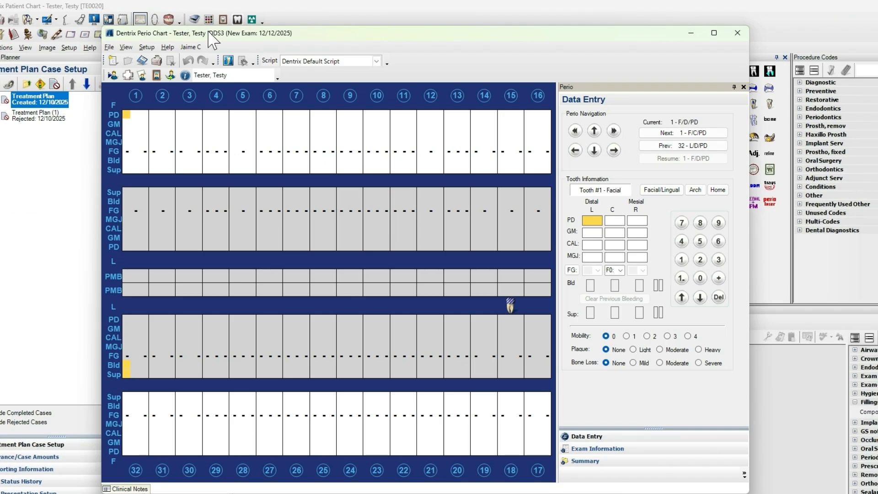
pyautogui.click(146, 48)
pyautogui.click(148, 60)
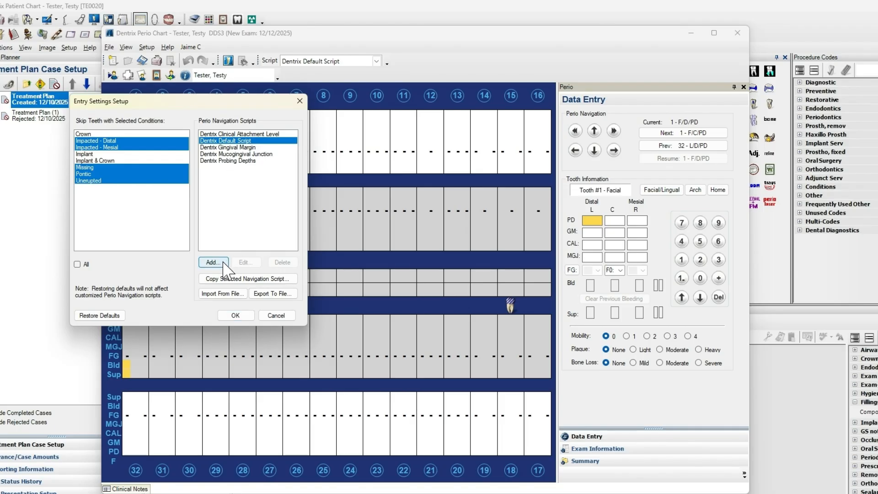
# View the form for adding a mouth navigation script, and close the entry settings without adding one
pyautogui.click(223, 264)
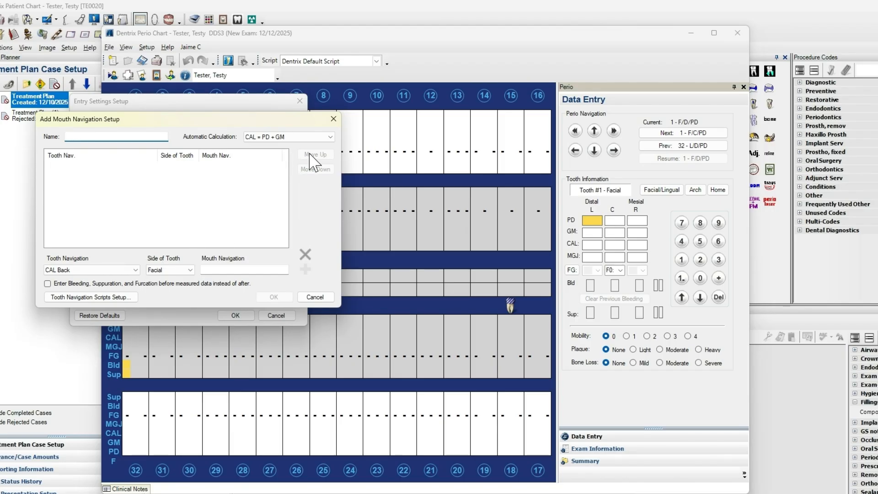
pyautogui.click(333, 119)
pyautogui.click(236, 315)
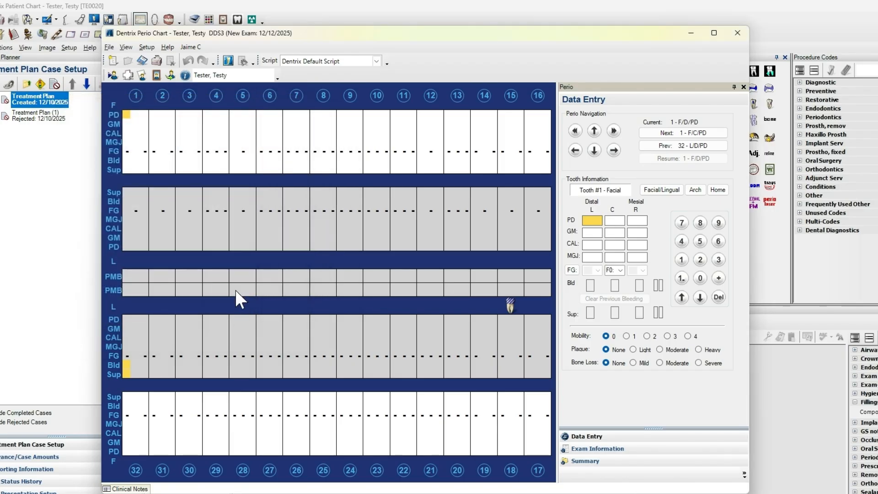
# Examine the perio display settings for data entry, graphical chart and exam comparison colors, including the red flag color choices
pyautogui.click(145, 47)
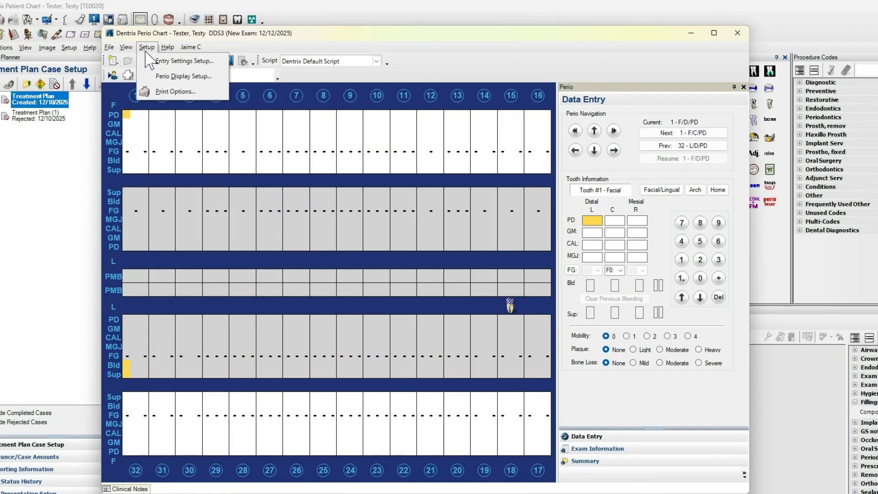
pyautogui.click(151, 77)
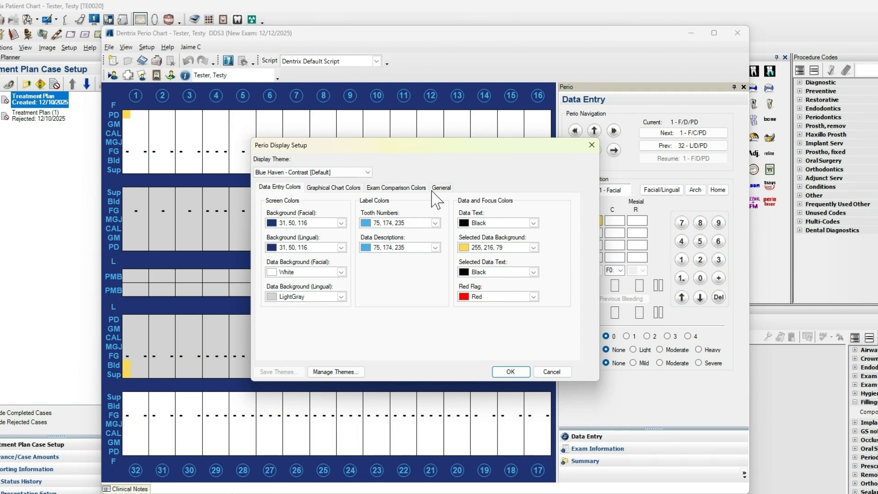
pyautogui.click(533, 297)
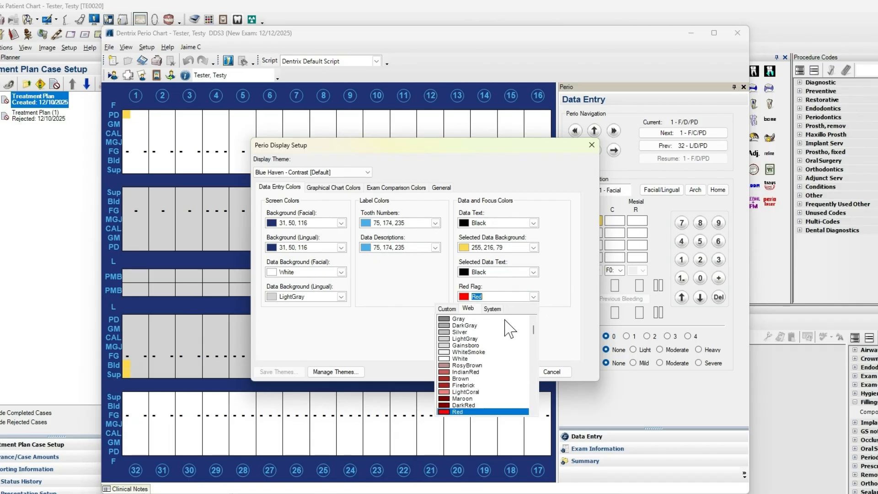
pyautogui.scroll(-2, 493, 407)
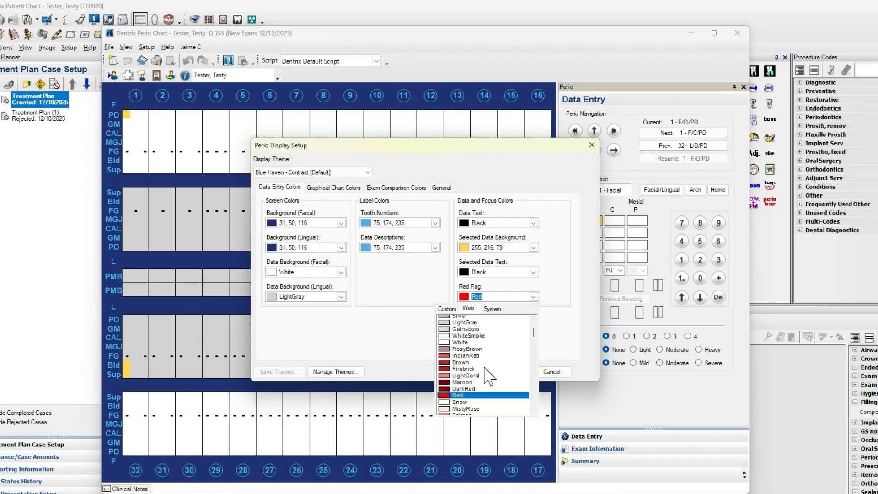
pyautogui.click(533, 297)
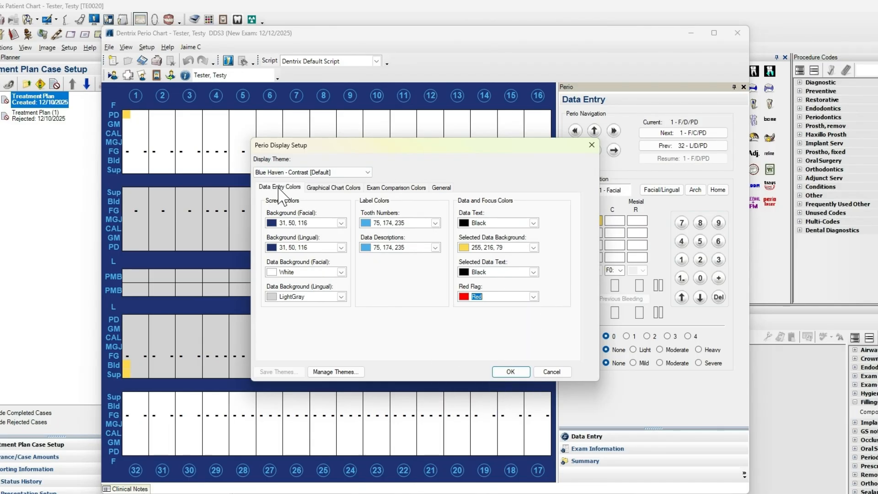
pyautogui.click(326, 195)
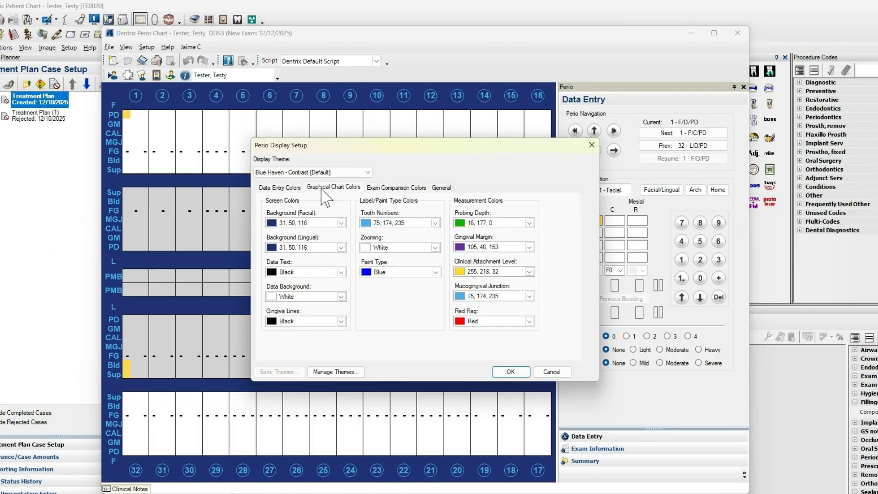
pyautogui.click(397, 189)
# Set the probing depth red flag limit to 4, toggle showing entire measurements in the red flag color, and apply the general display settings
pyautogui.click(443, 189)
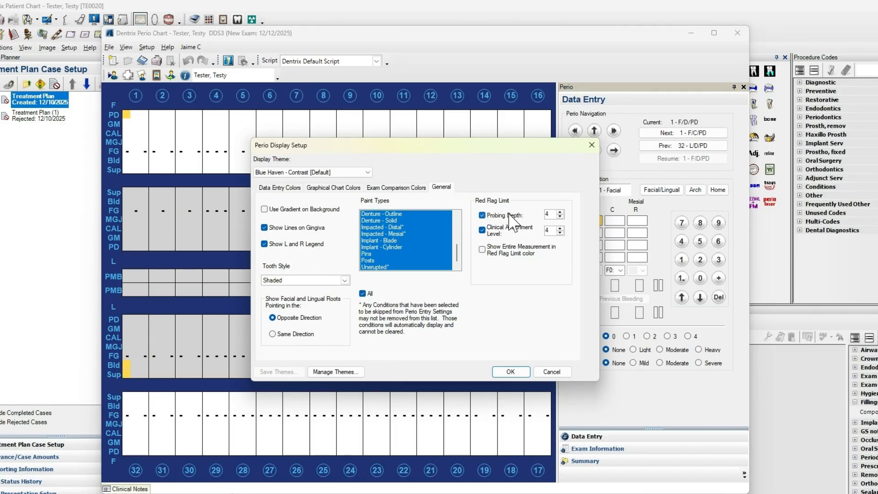
pyautogui.click(560, 211)
pyautogui.click(560, 218)
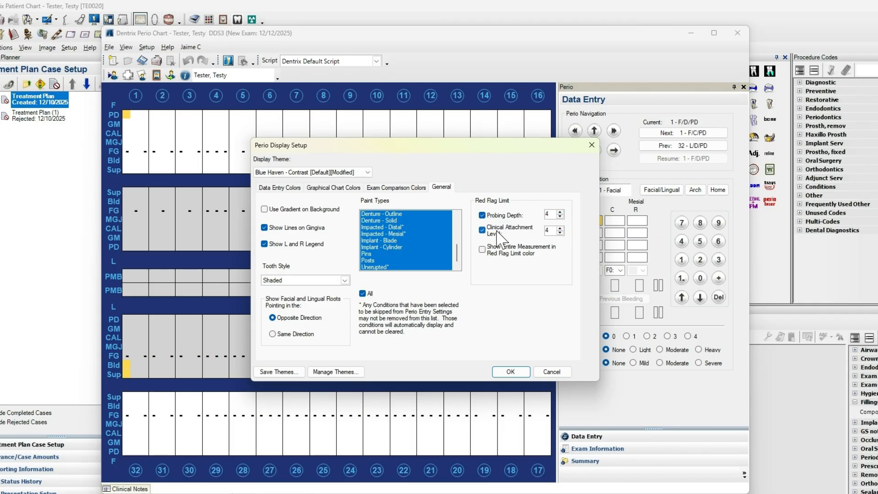
pyautogui.click(482, 250)
pyautogui.click(507, 372)
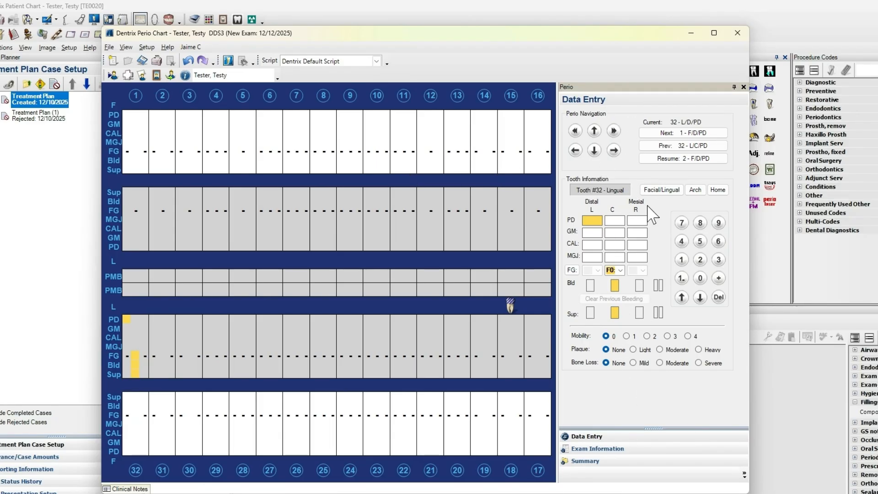
# View the exam information and the exam summary, and return to data entry
pyautogui.click(602, 450)
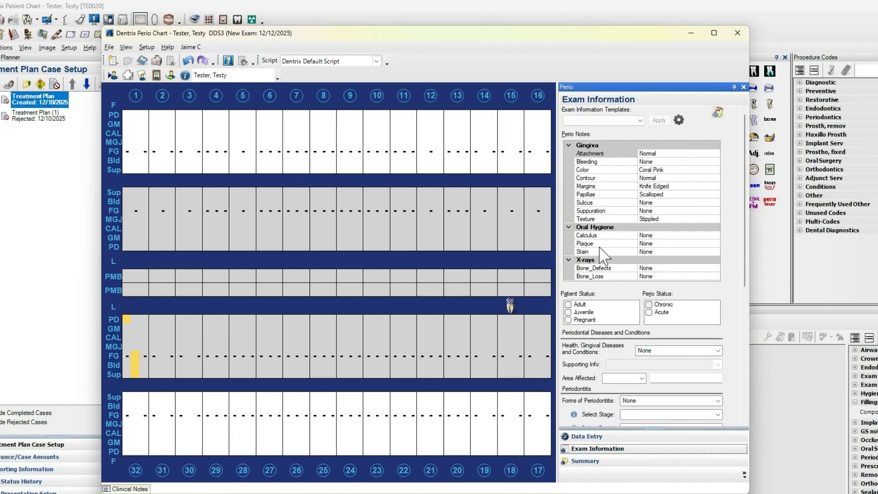
pyautogui.click(597, 461)
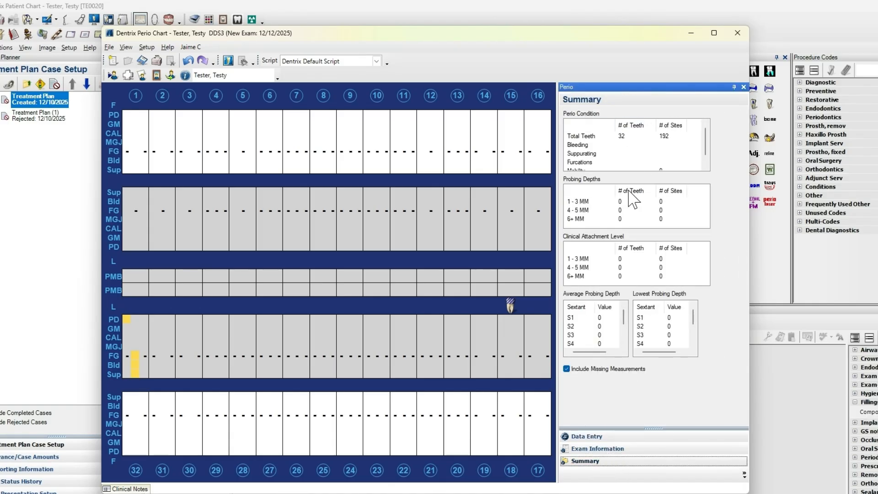
pyautogui.click(628, 436)
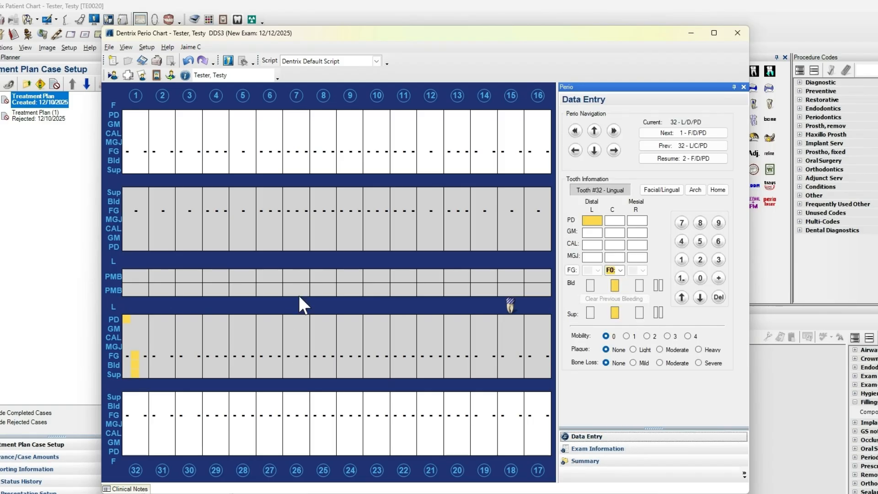
# Enter facial probing depths of 3 from the distal site of tooth 1 through the center site of tooth 3
pyautogui.click(125, 115)
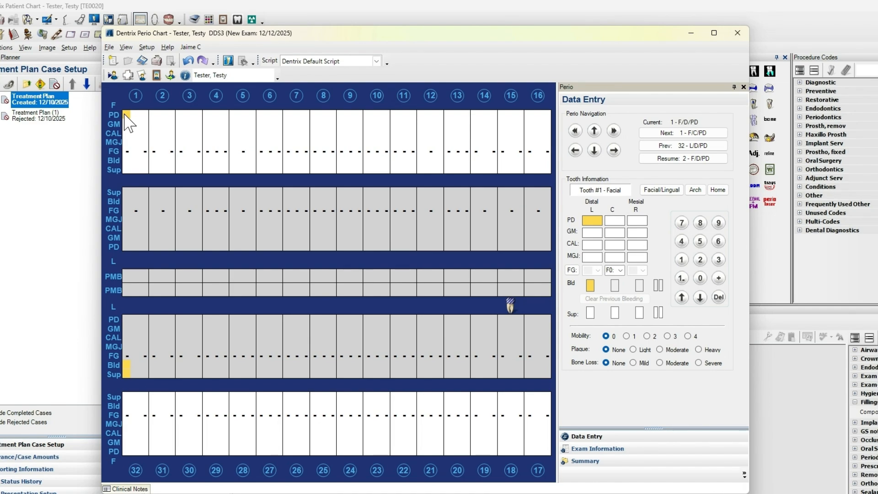
pyautogui.write('3 3 3 3')
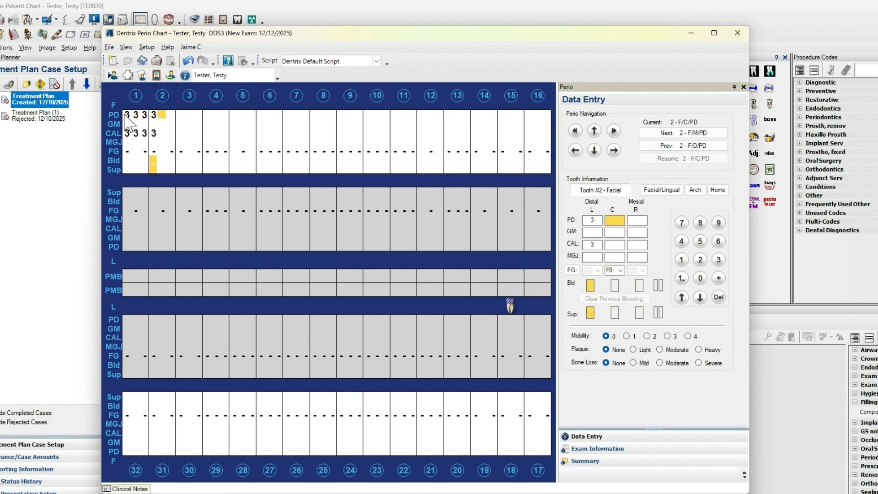
pyautogui.write(' 3 3 3 3')
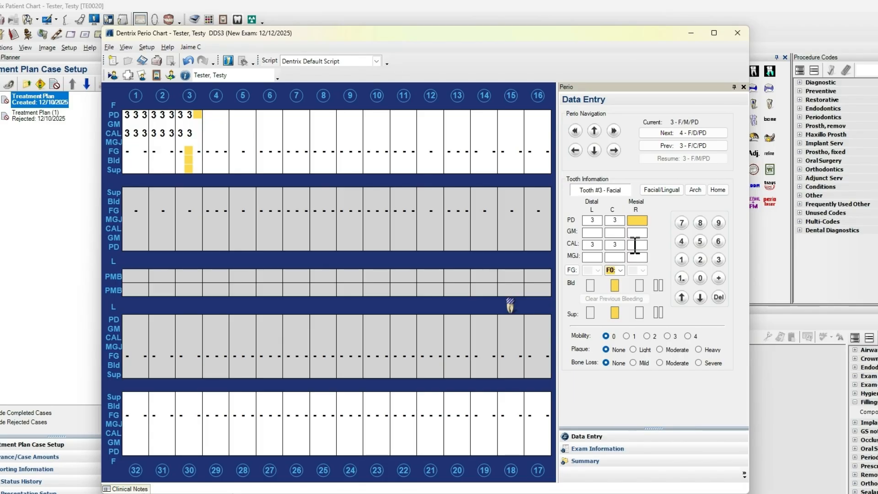
# Record furcation grade F2 and a gingival margin of 2 at the facial center site of tooth 3
pyautogui.click(620, 271)
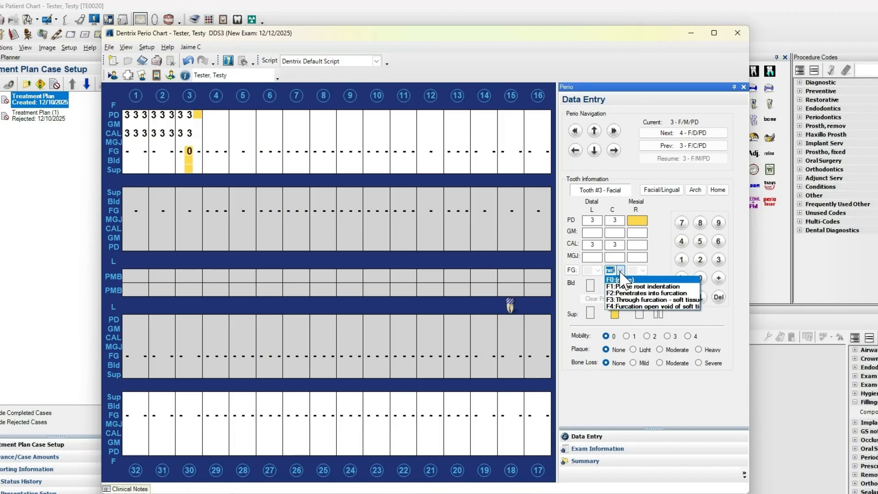
pyautogui.click(624, 293)
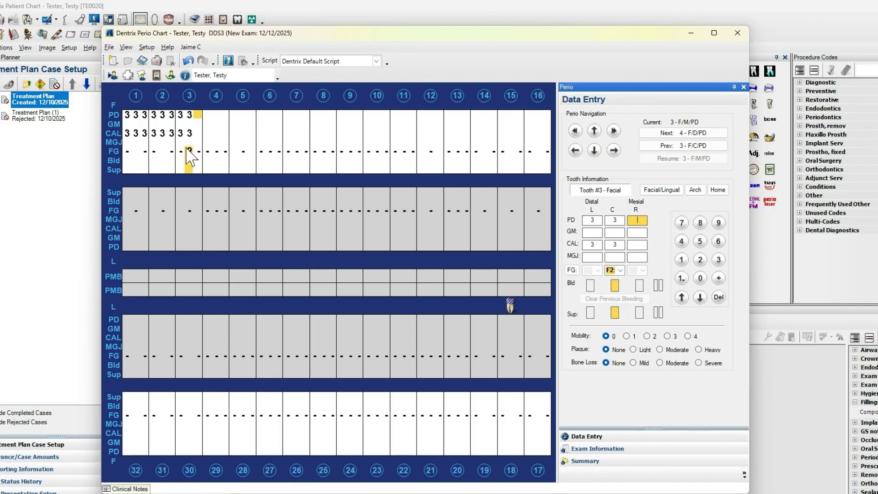
pyautogui.click(613, 234)
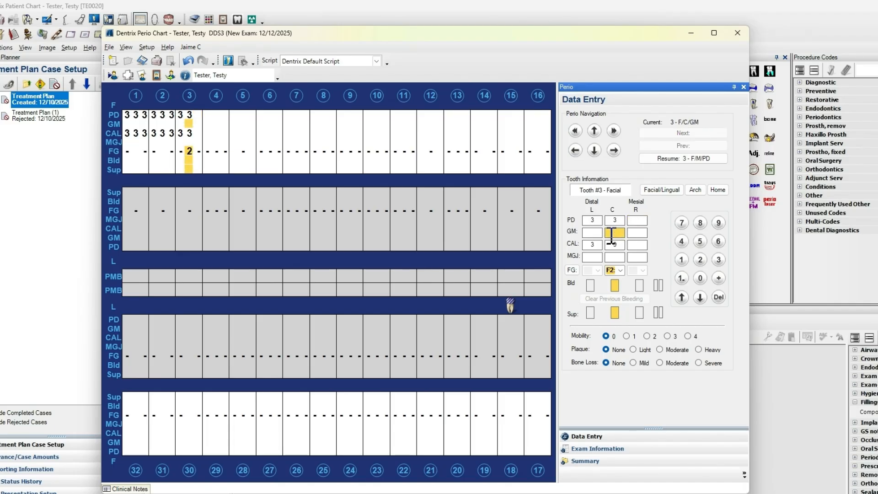
pyautogui.write('2')
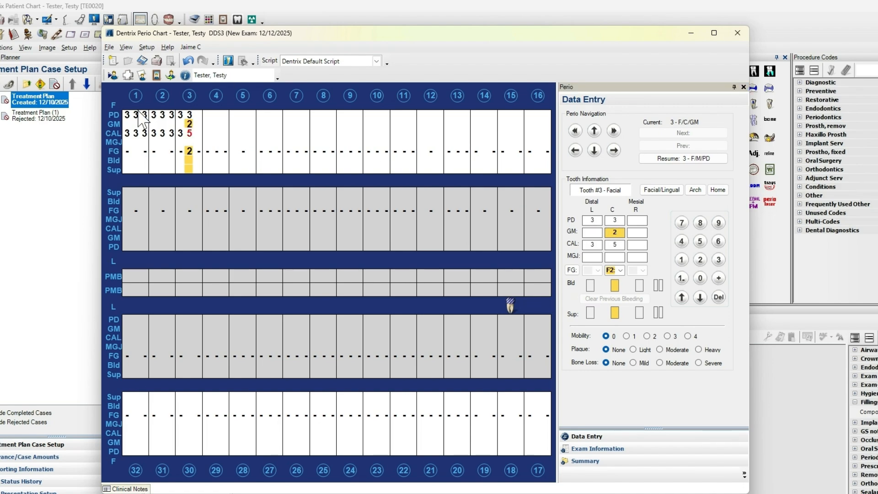
pyautogui.click(161, 124)
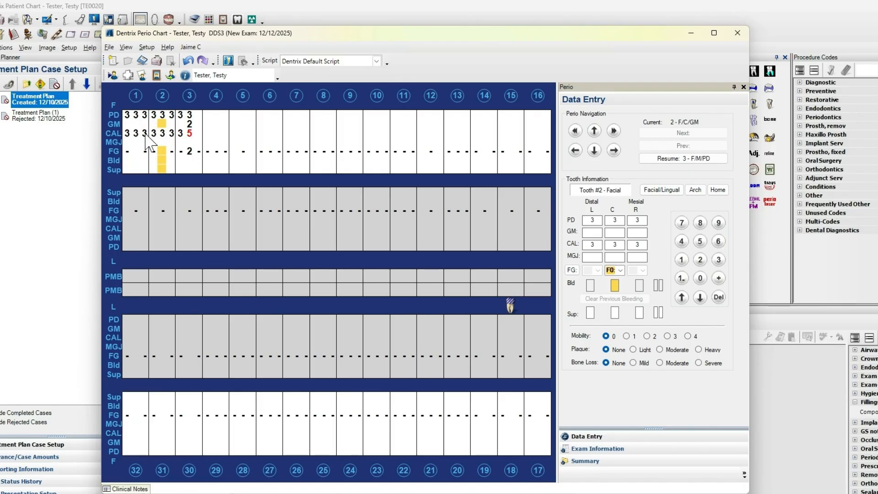
pyautogui.click(162, 116)
pyautogui.click(162, 121)
pyautogui.click(187, 116)
# Mark bleeding on all facial sites of teeth 2 and 3 and on the facial mesial site of tooth 1
pyautogui.click(189, 123)
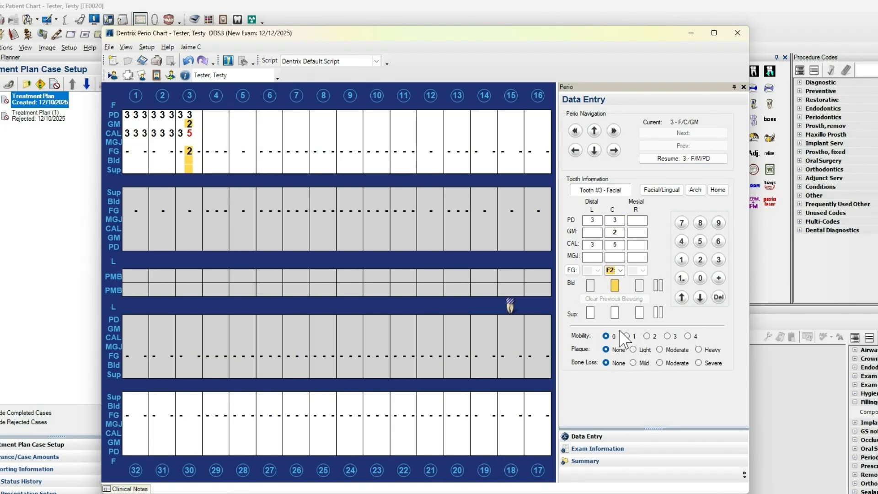
pyautogui.click(590, 287)
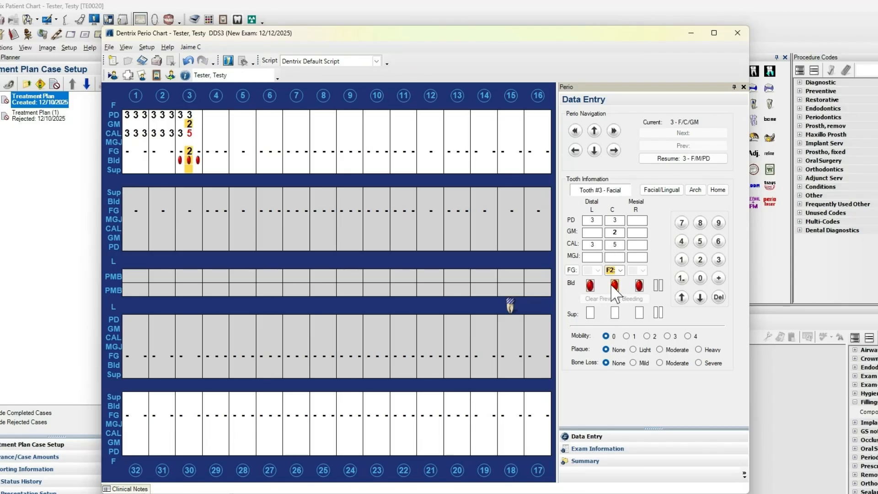
pyautogui.click(160, 160)
pyautogui.click(162, 161)
pyautogui.click(144, 115)
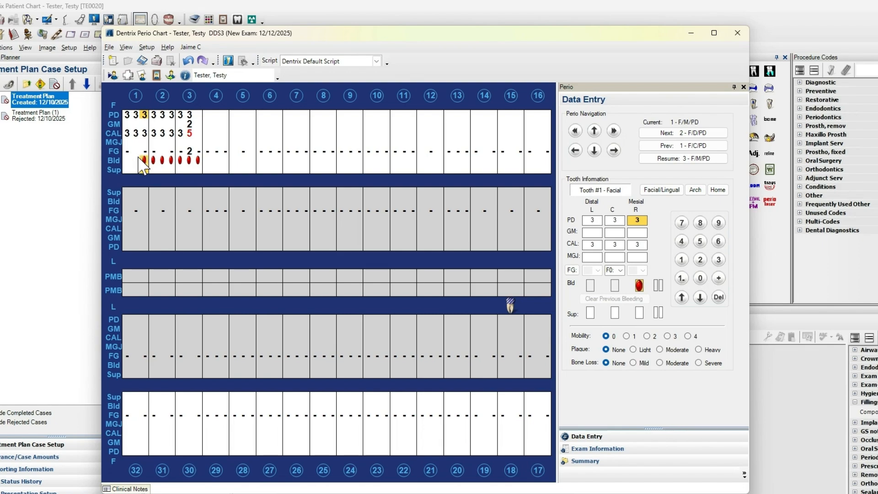
# Enter facial probing depths of 3, 3, 3 on tooth 4, with mesial bleeding and suppuration at the distal and mesial sites
pyautogui.click(205, 115)
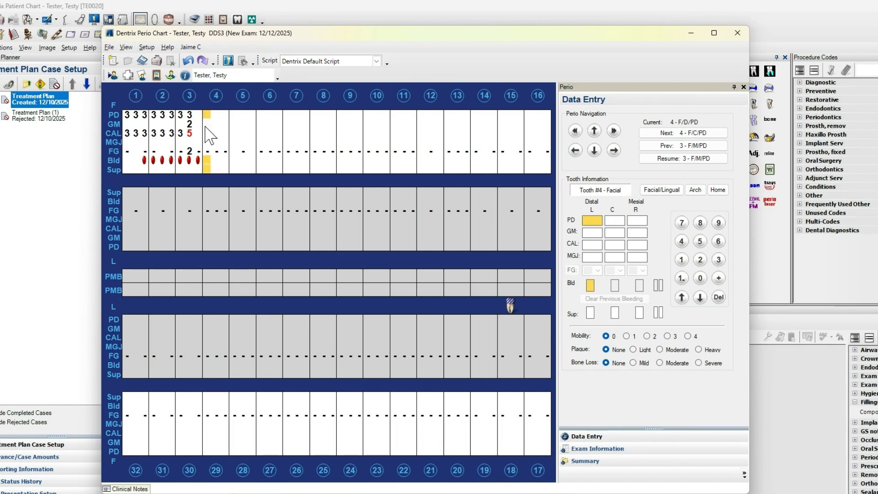
pyautogui.write('333')
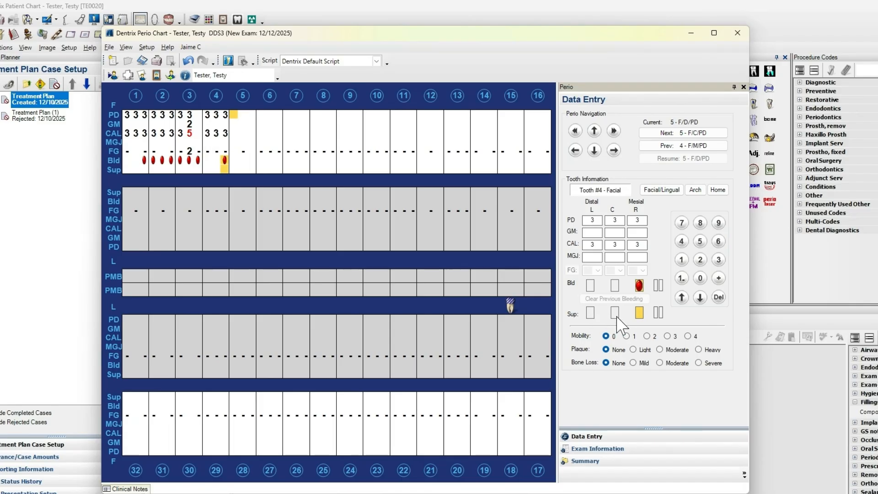
pyautogui.click(590, 313)
# Set tooth 4's mobility to 1, plaque to Light and bone loss to Mild
pyautogui.click(627, 336)
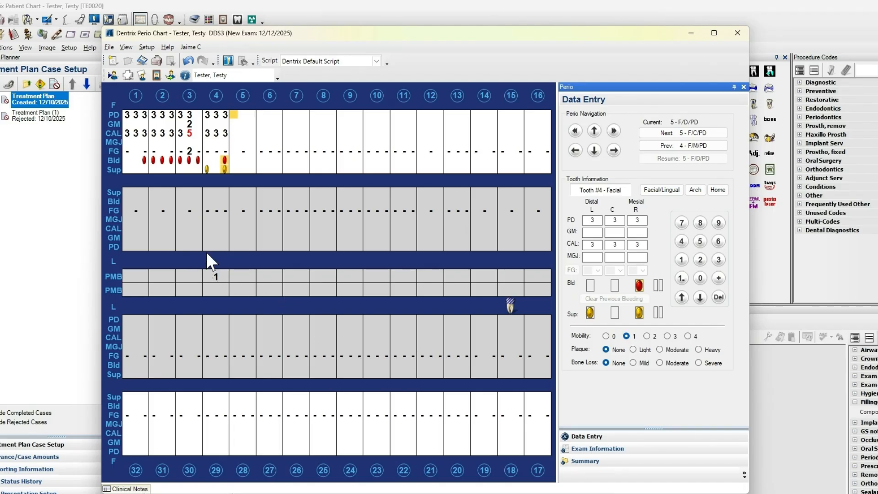
pyautogui.click(633, 349)
pyautogui.click(633, 363)
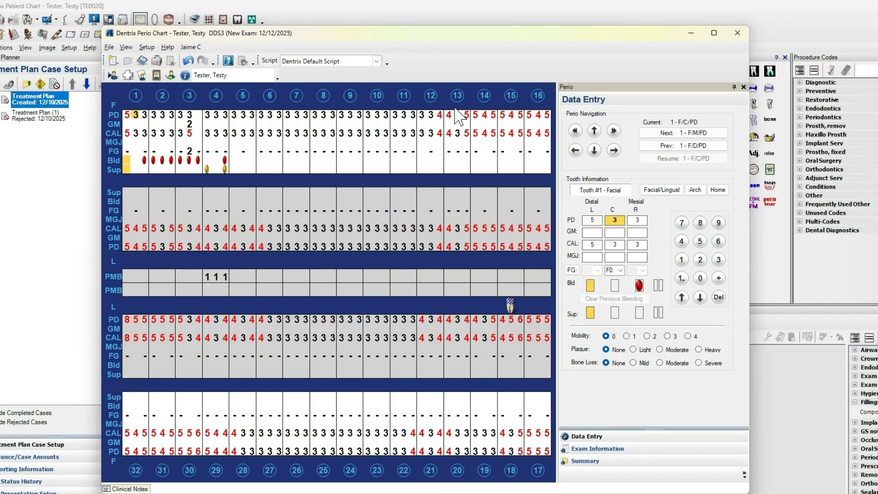
# Mark bleeding on the mesial and distal facial sites of teeth 13 and 14
pyautogui.click(452, 160)
pyautogui.click(466, 160)
pyautogui.click(475, 161)
pyautogui.click(495, 161)
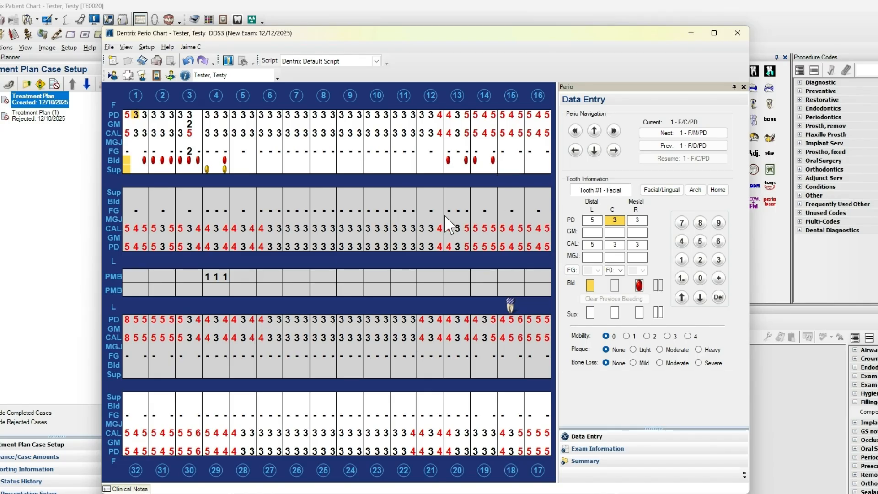
# Select the lingual surfaces of teeth 11 through 16 together and mark bleeding on all their sites
pyautogui.click(395, 236)
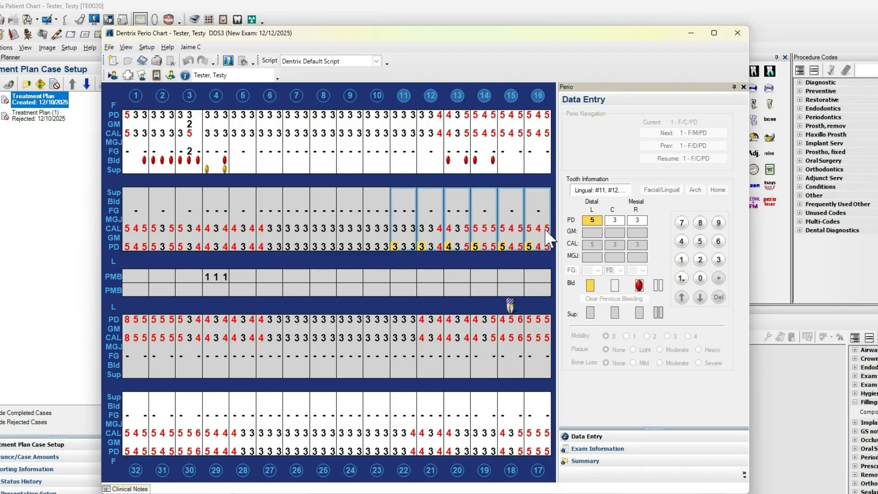
pyautogui.click(659, 285)
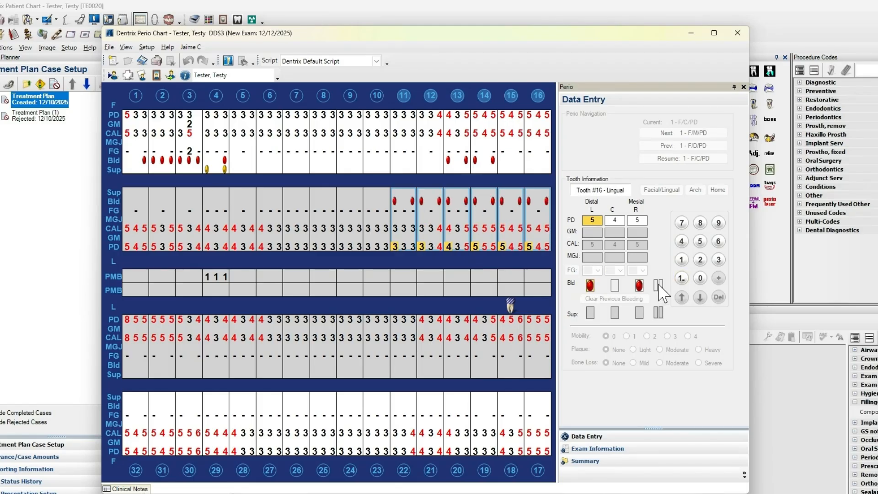
pyautogui.click(639, 285)
# Select the lingual and facial surfaces of lower teeth 17 through 32 and mark bleeding on their mesial and distal sites
pyautogui.click(181, 347)
pyautogui.moveTo(541, 449); pyautogui.dragTo(133, 450)
pyautogui.click(658, 286)
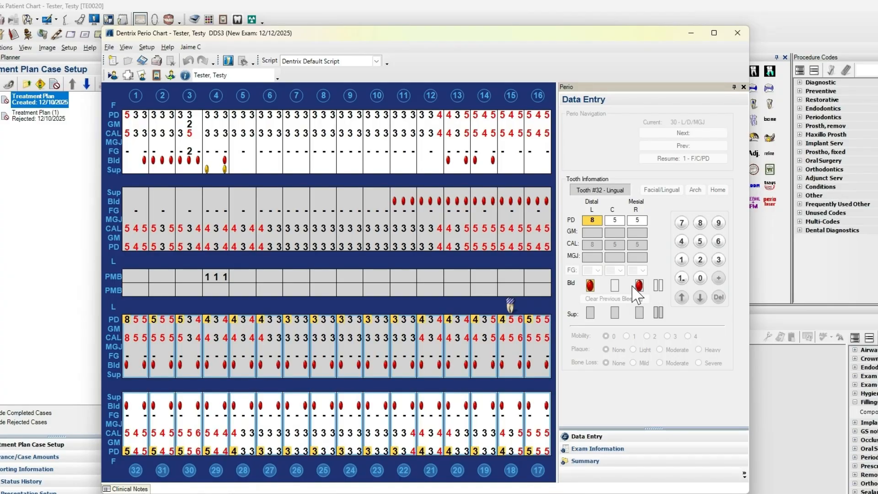
# Mark central bleeding on the selected lower teeth, plus lingual bleeding on teeth 4 and 5 and suppuration on tooth 6's distal site
pyautogui.click(614, 286)
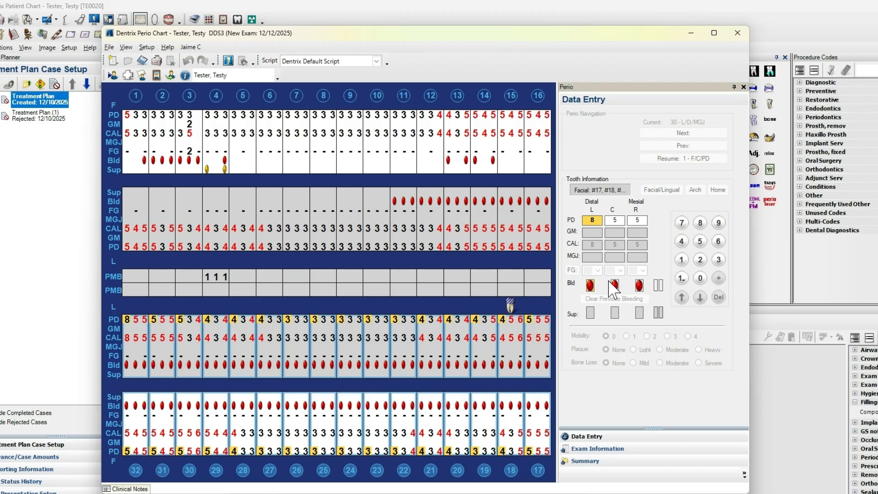
pyautogui.click(316, 247)
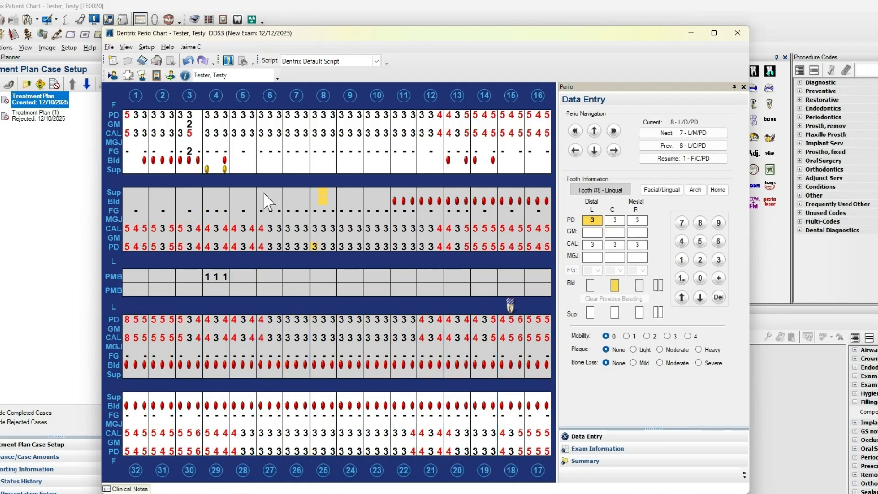
pyautogui.click(234, 201)
pyautogui.click(225, 201)
# Set the probing depth of tooth 18's distal facial site to 12
pyautogui.click(519, 451)
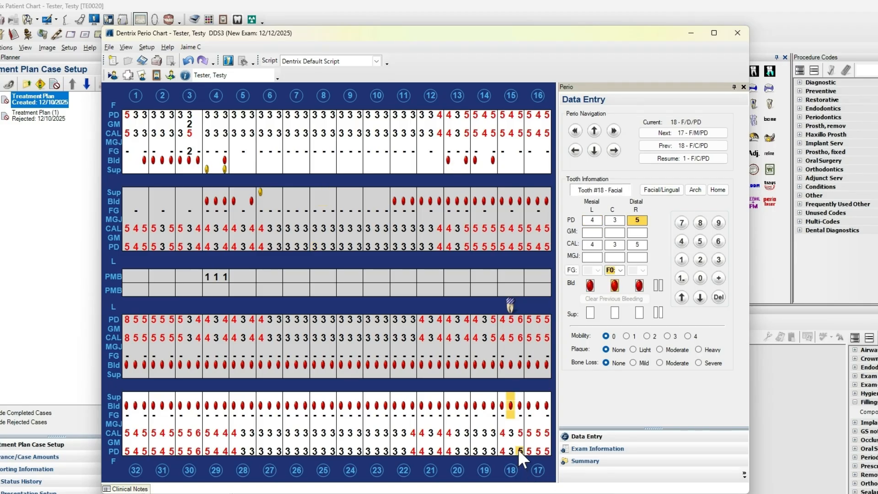
pyautogui.click(683, 280)
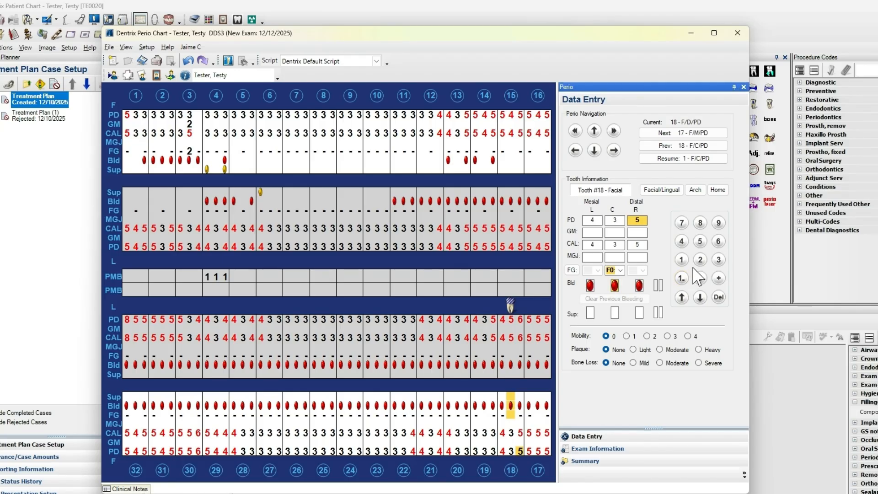
pyautogui.click(700, 261)
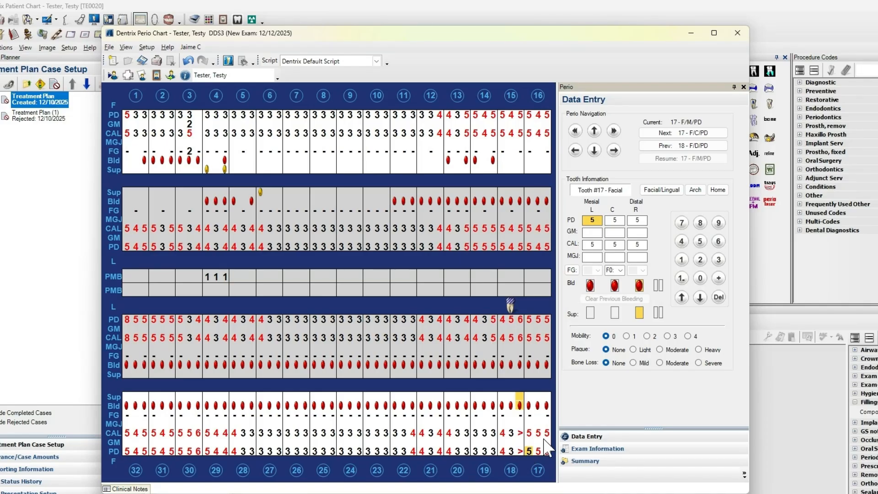
pyautogui.click(518, 452)
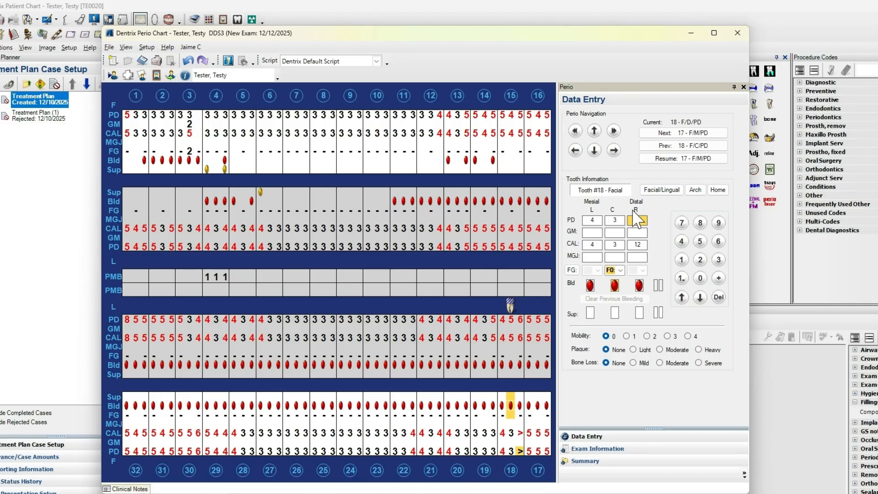
pyautogui.write('12')
# Open the graphic chart of the current perio exam
pyautogui.click(127, 50)
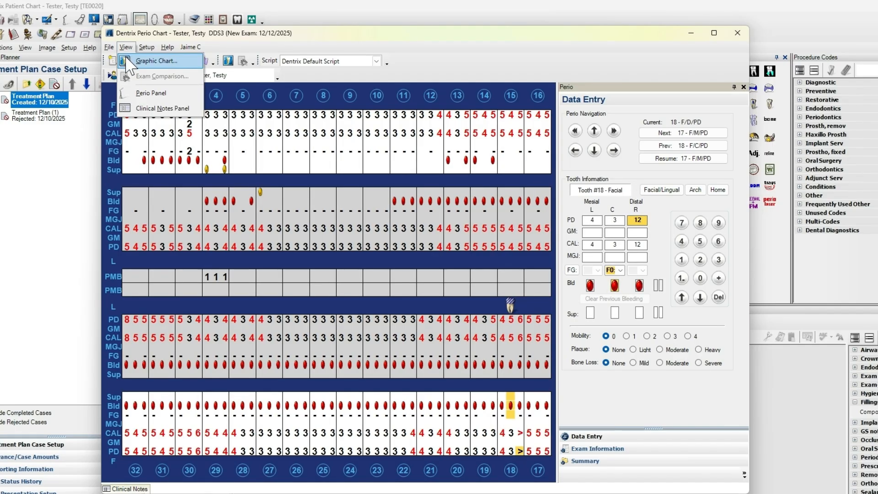
pyautogui.click(127, 60)
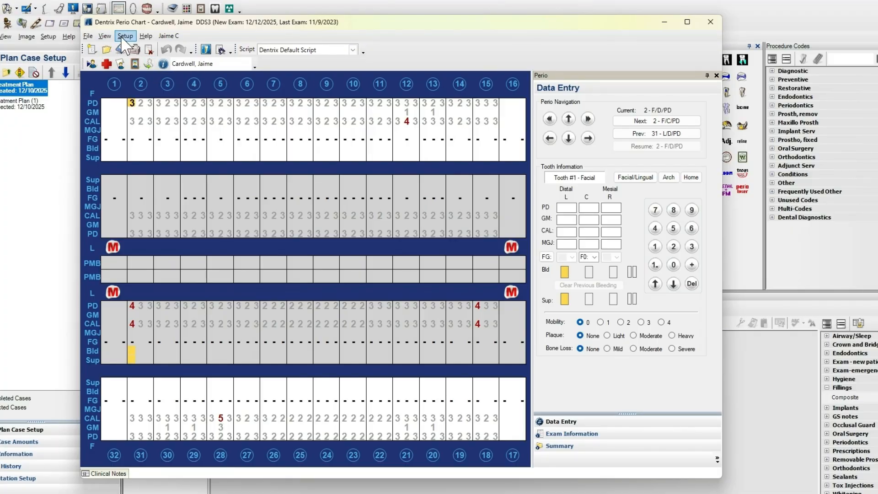
# Open an exam comparison of the 11/9/2023 and 1/4/2023 exams and move its window clear of the screen edge
pyautogui.click(105, 36)
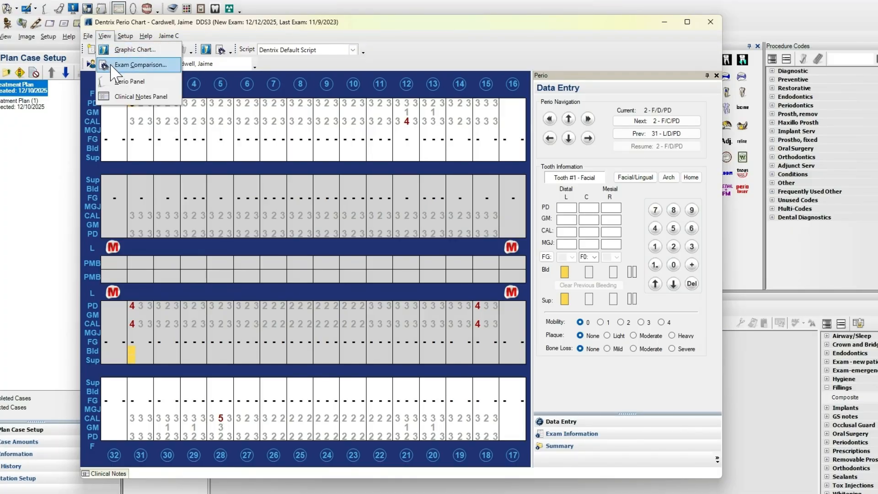
pyautogui.click(112, 65)
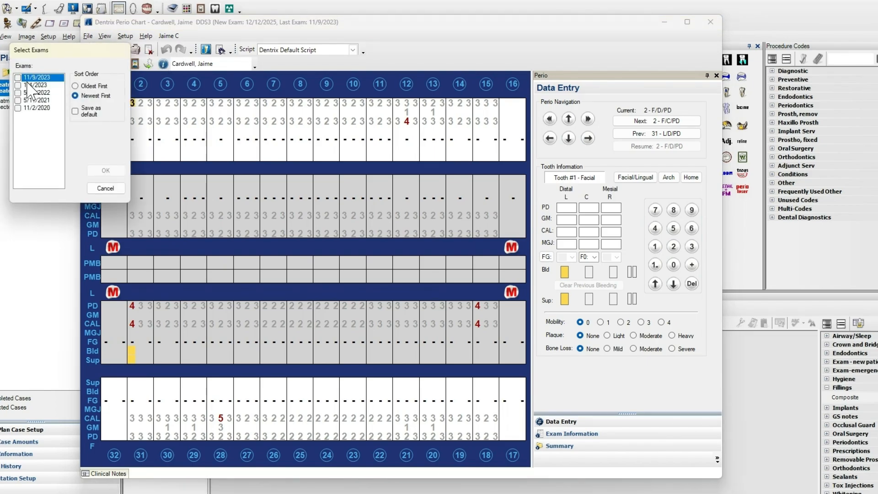
pyautogui.click(18, 77)
pyautogui.click(18, 85)
pyautogui.click(101, 170)
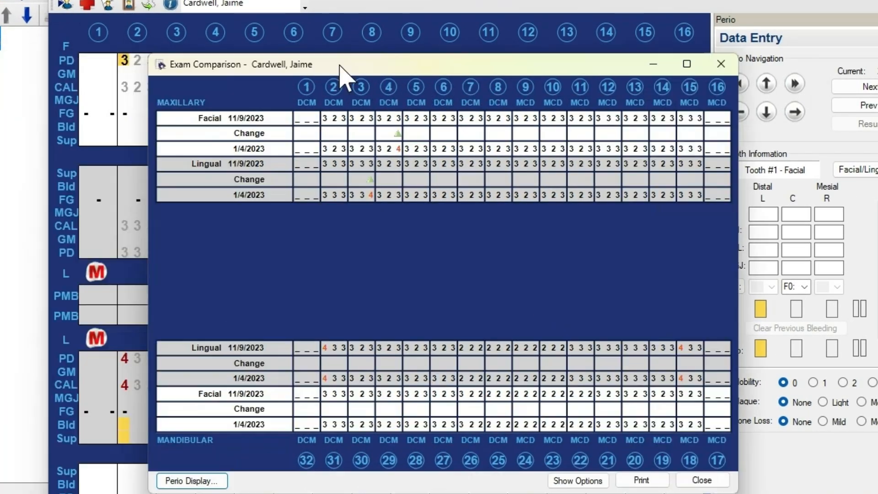
pyautogui.moveTo(177, 85); pyautogui.dragTo(329, 46)
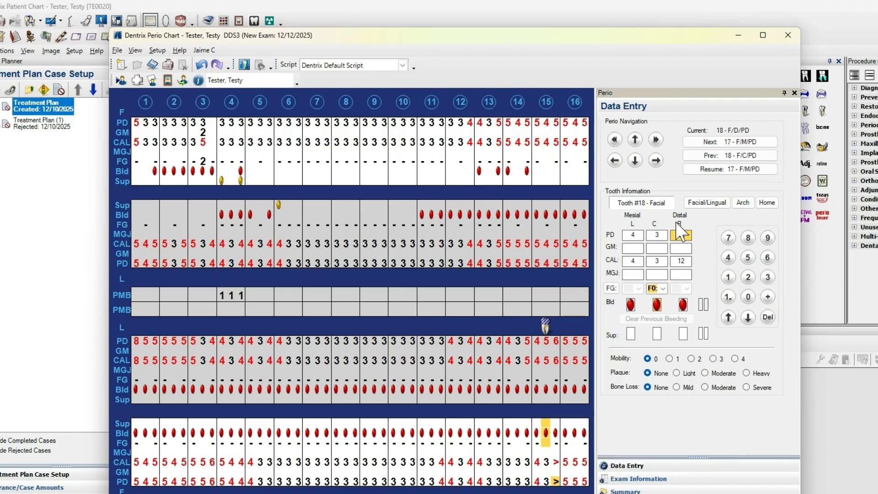
# View the new 12/12/2025 exam as a graphic chart and close it
pyautogui.click(136, 51)
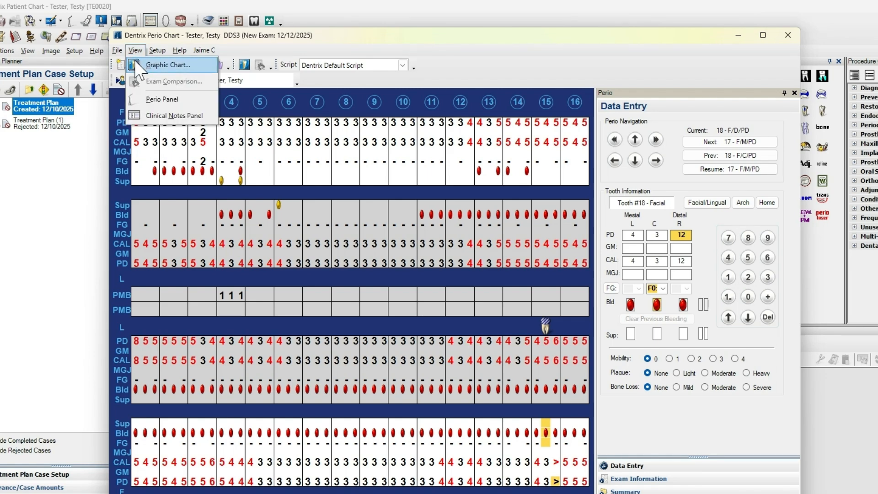
pyautogui.click(135, 62)
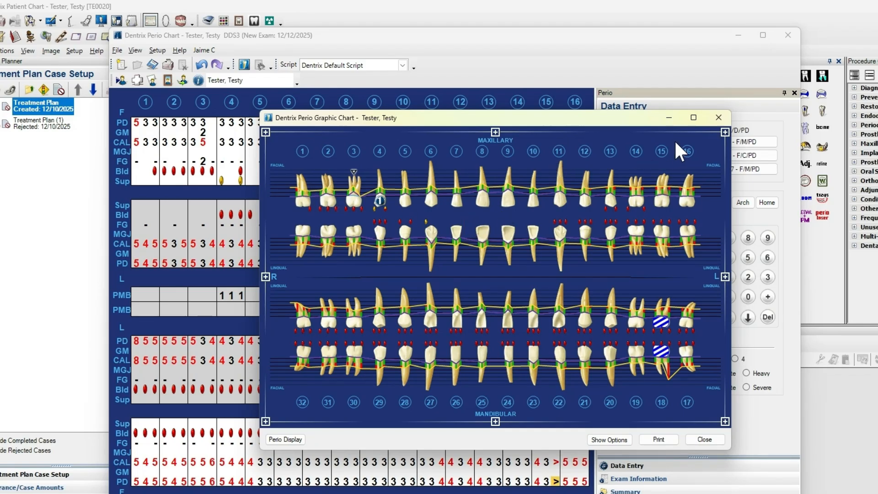
pyautogui.click(717, 118)
pyautogui.click(135, 50)
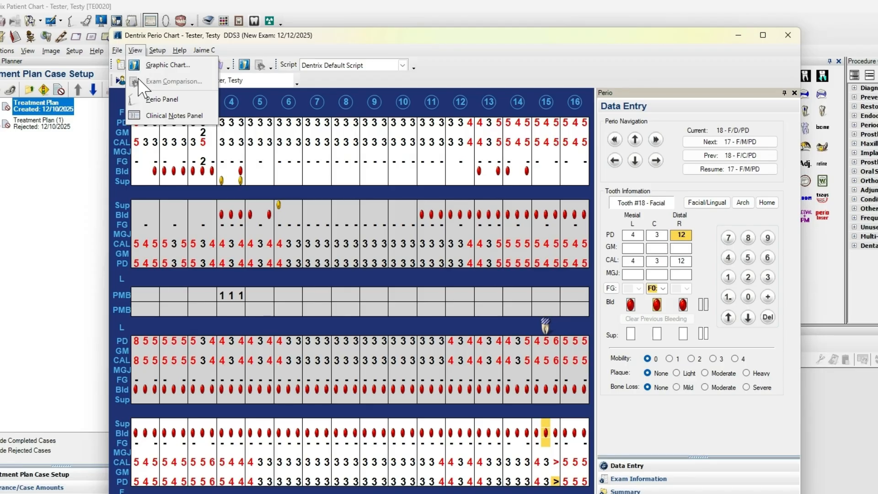
pyautogui.click(158, 47)
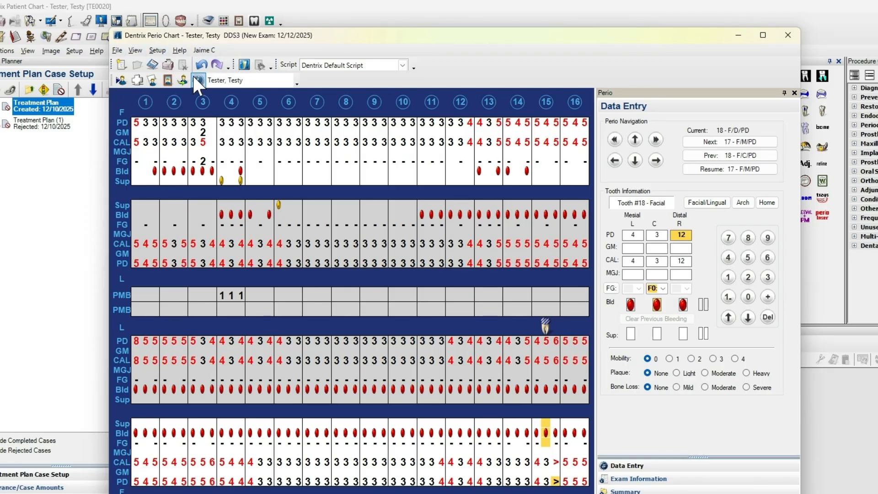
# Save the current exam and switch the chart to the patient with previous exams, found by last name
pyautogui.click(121, 81)
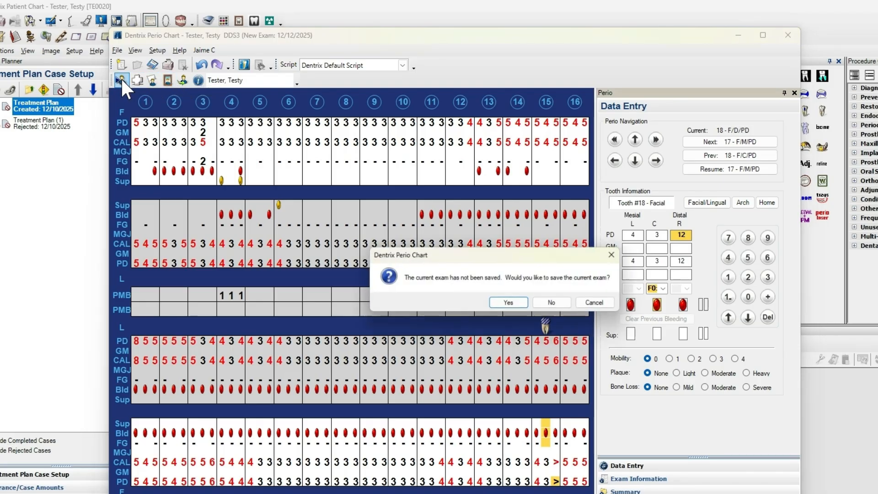
pyautogui.click(510, 302)
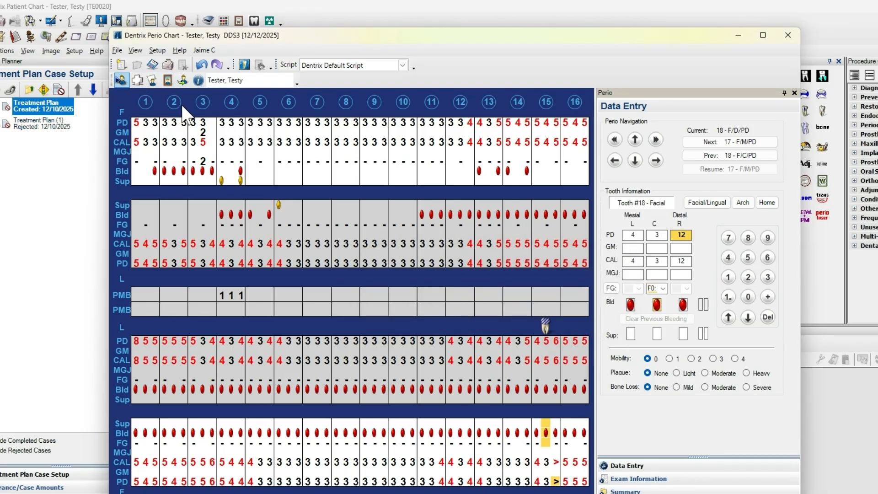
pyautogui.write('cardwell')
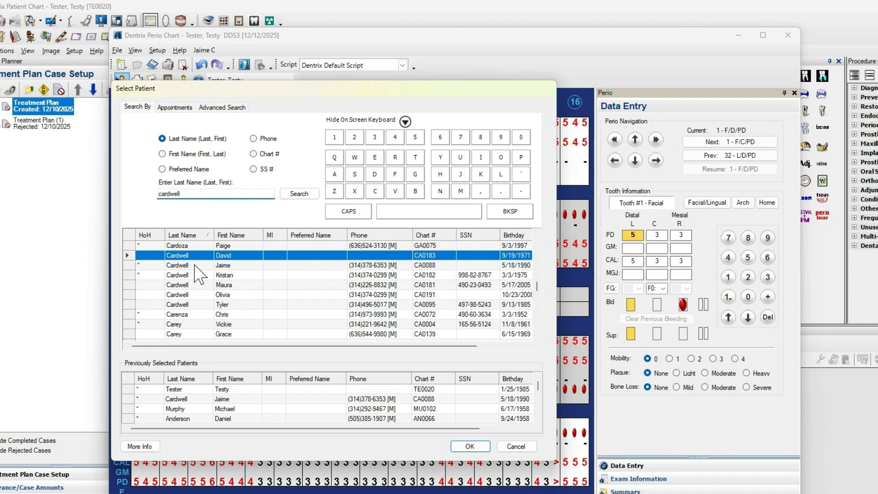
pyautogui.doubleClick(194, 265)
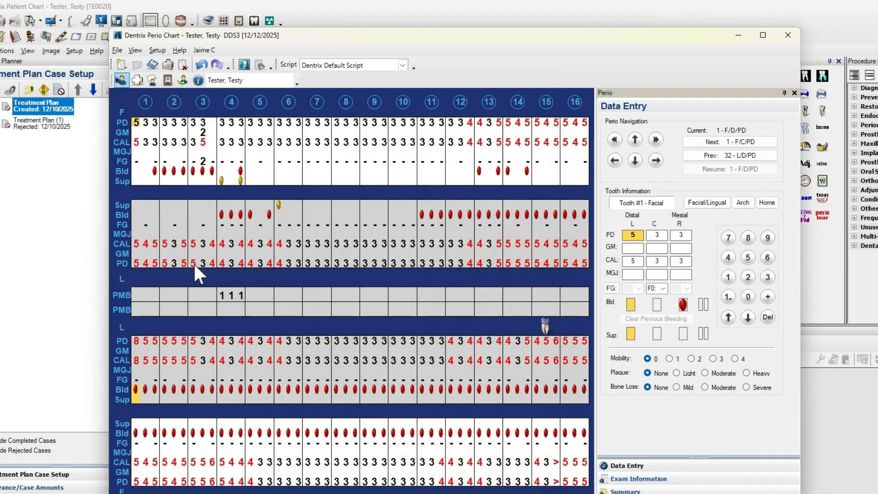
# Compare the patient's 11/9/2023 and 1/4/2023 exams for changes in pocket depths and close the comparison
pyautogui.click(135, 50)
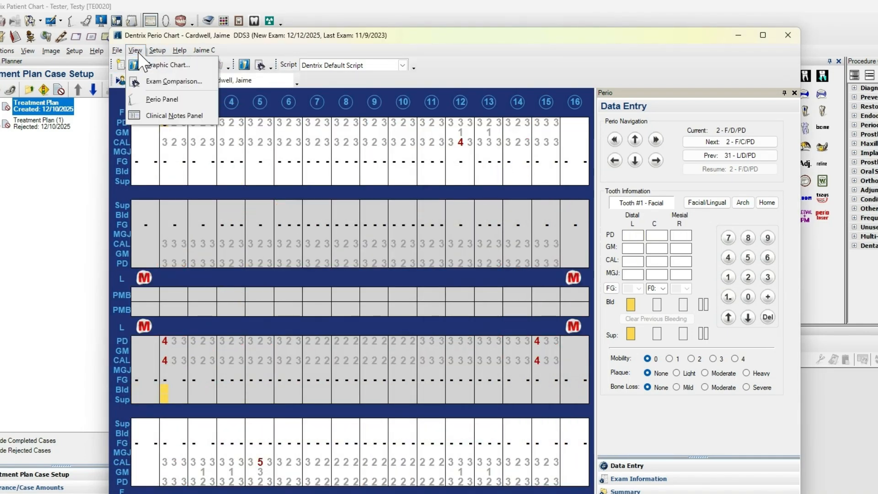
pyautogui.click(142, 81)
pyautogui.click(42, 95)
pyautogui.click(42, 103)
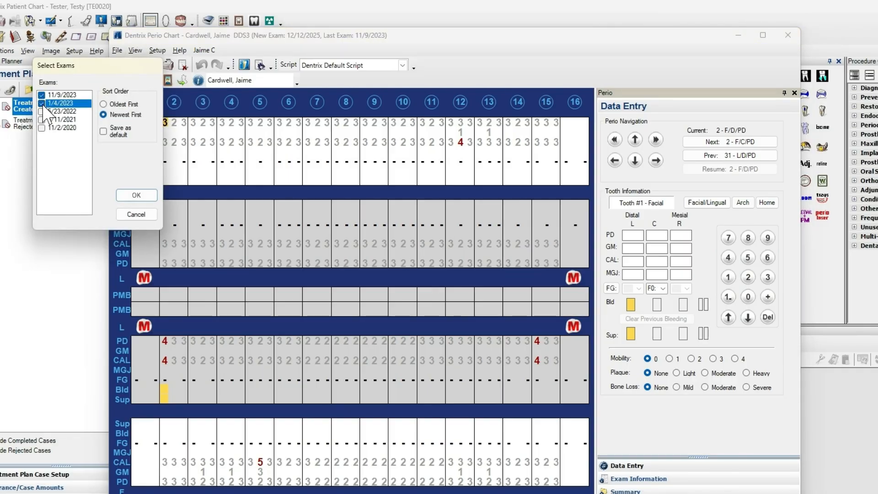
pyautogui.click(135, 195)
pyautogui.moveTo(198, 122); pyautogui.dragTo(326, 111)
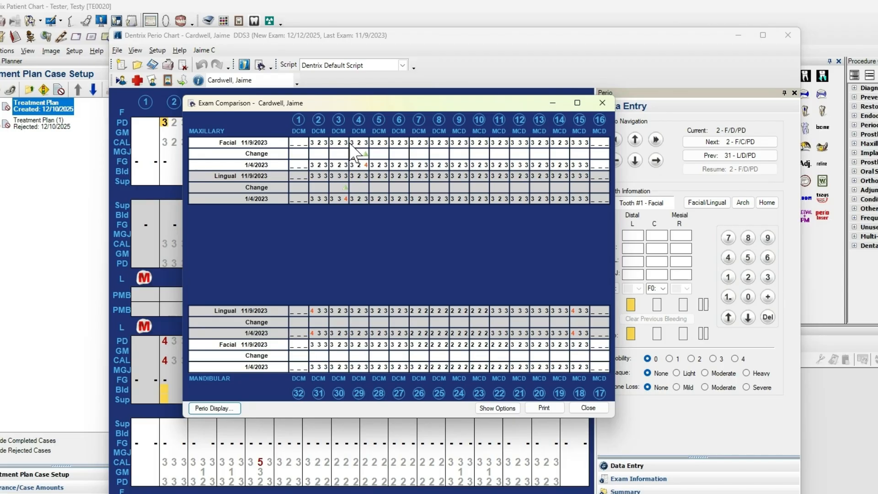
pyautogui.click(577, 411)
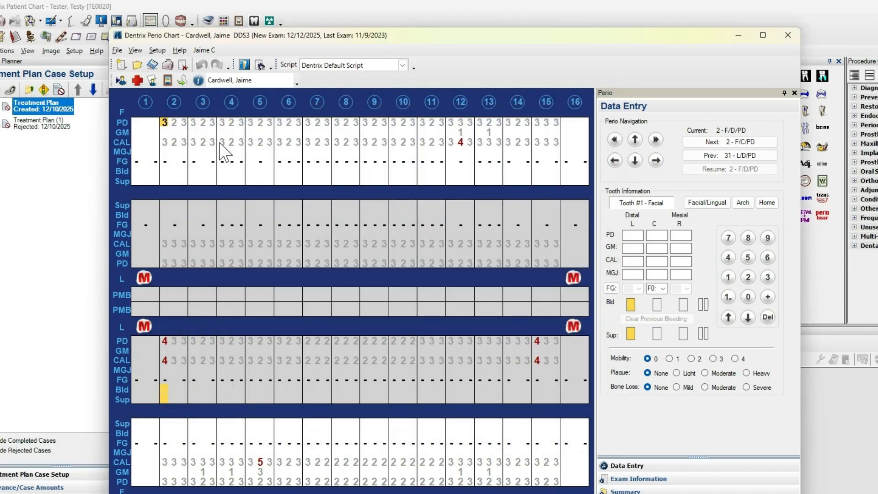
# Hide the Perio Panel and show it again
pyautogui.click(135, 51)
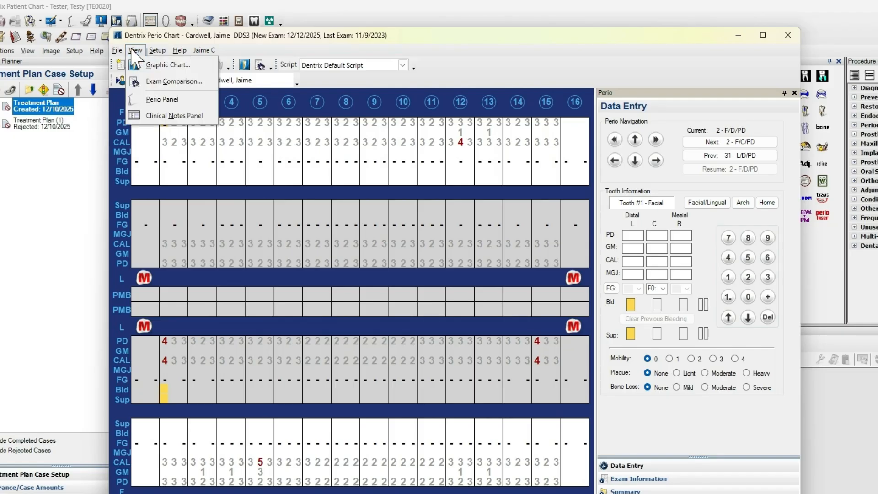
pyautogui.click(132, 48)
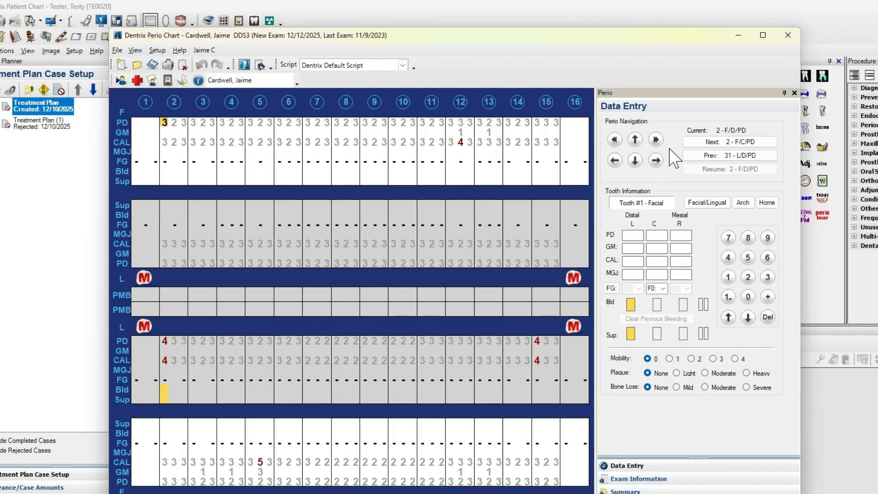
pyautogui.click(794, 93)
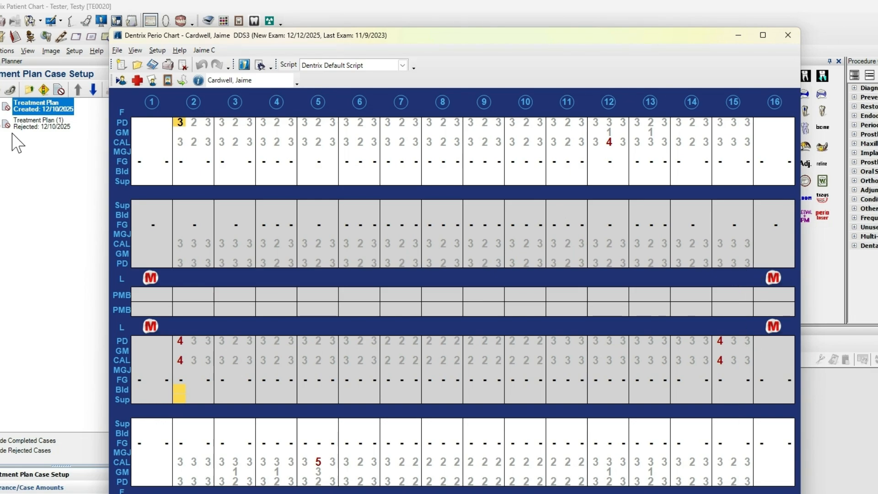
pyautogui.click(135, 51)
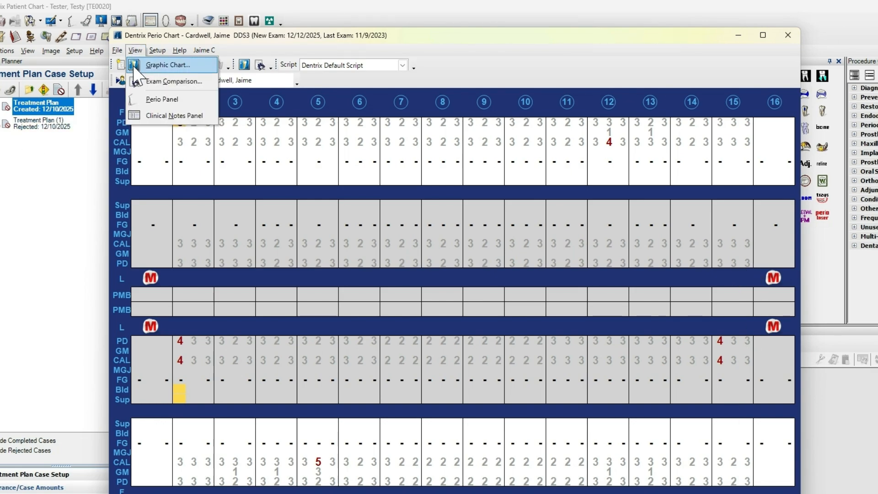
pyautogui.click(138, 102)
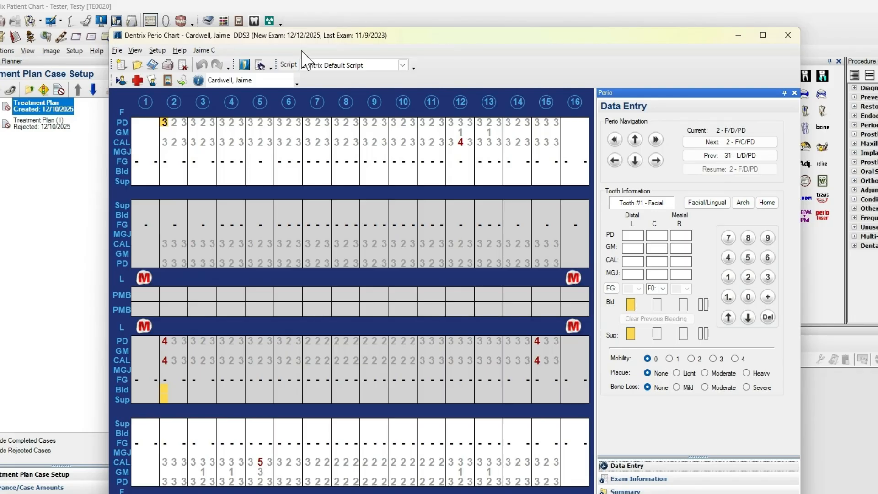
# Toggle the display of the Clinical Notes Panel
pyautogui.click(135, 50)
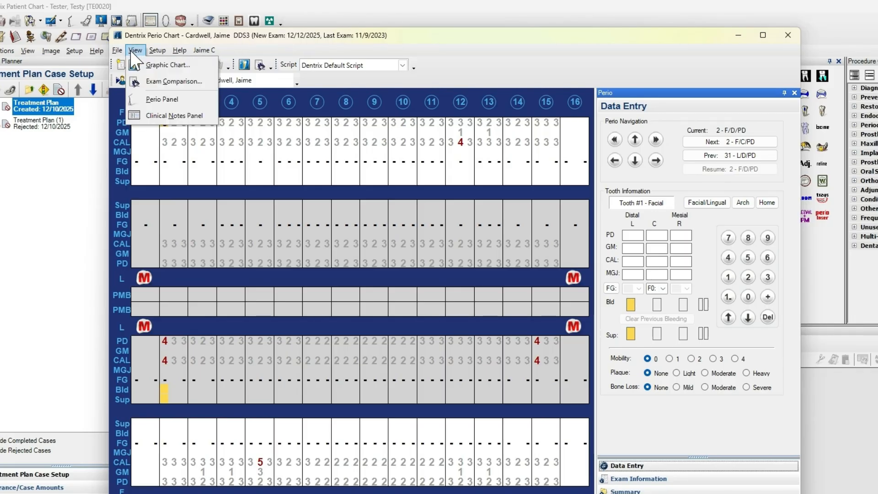
pyautogui.click(144, 119)
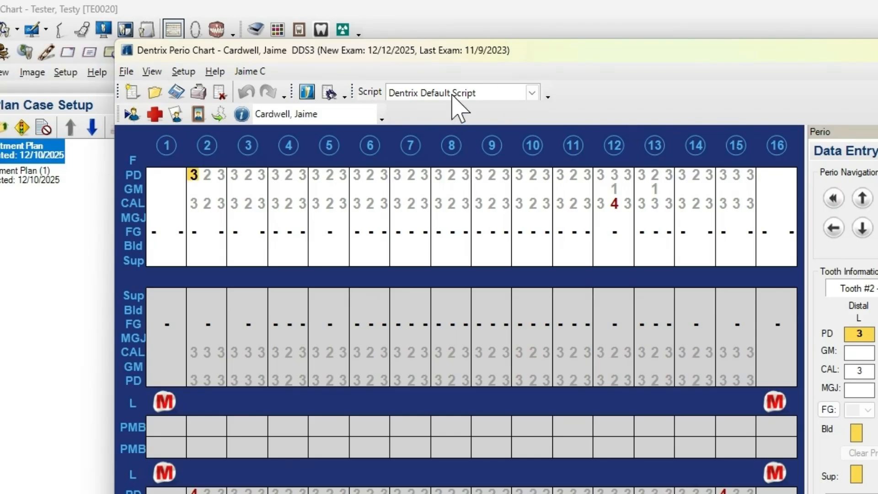
# Review the available perio scripts and choose Dentrix Default Script
pyautogui.click(475, 94)
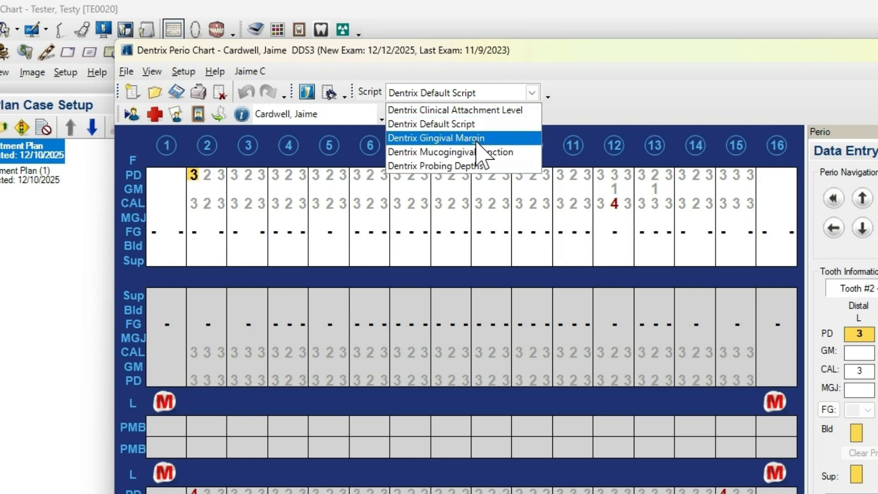
pyautogui.click(478, 124)
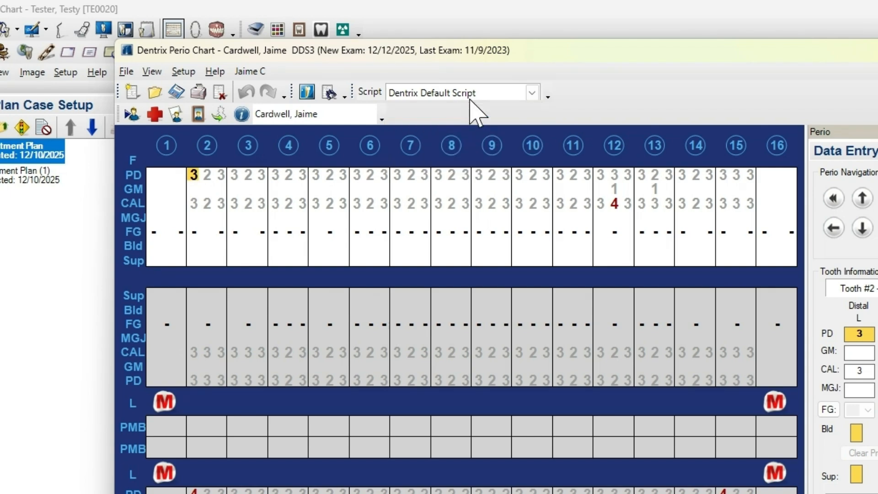
pyautogui.click(474, 96)
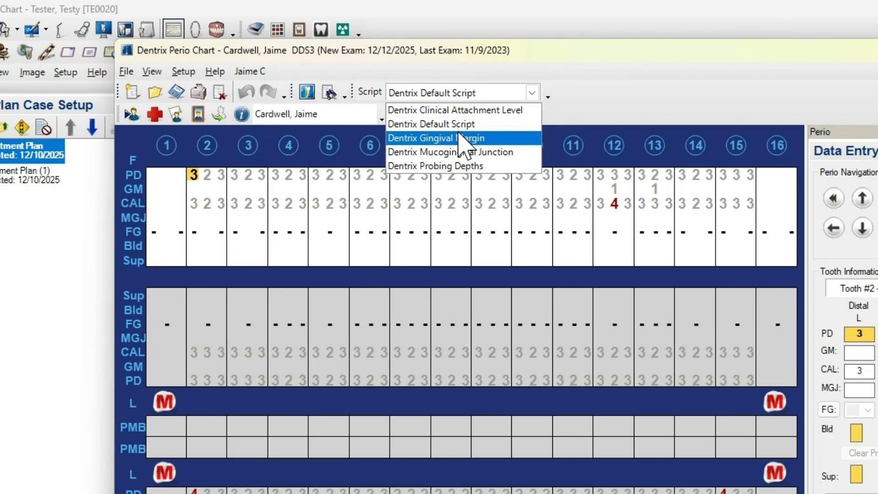
pyautogui.click(466, 126)
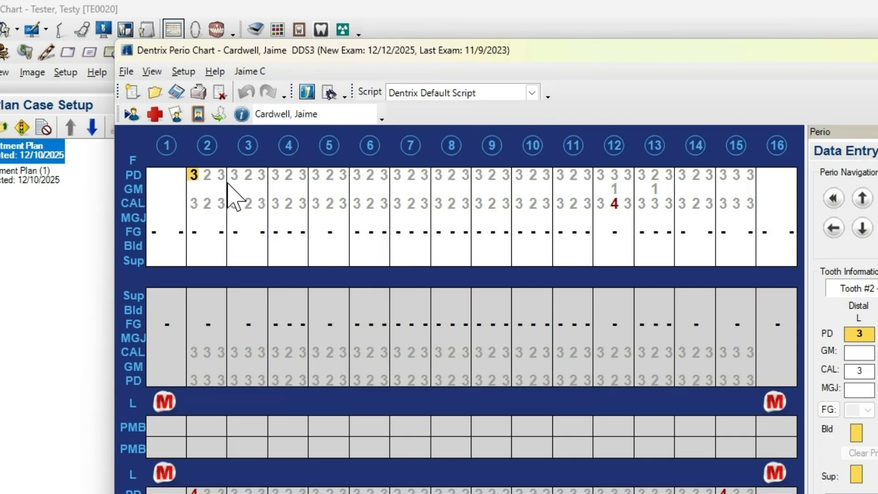